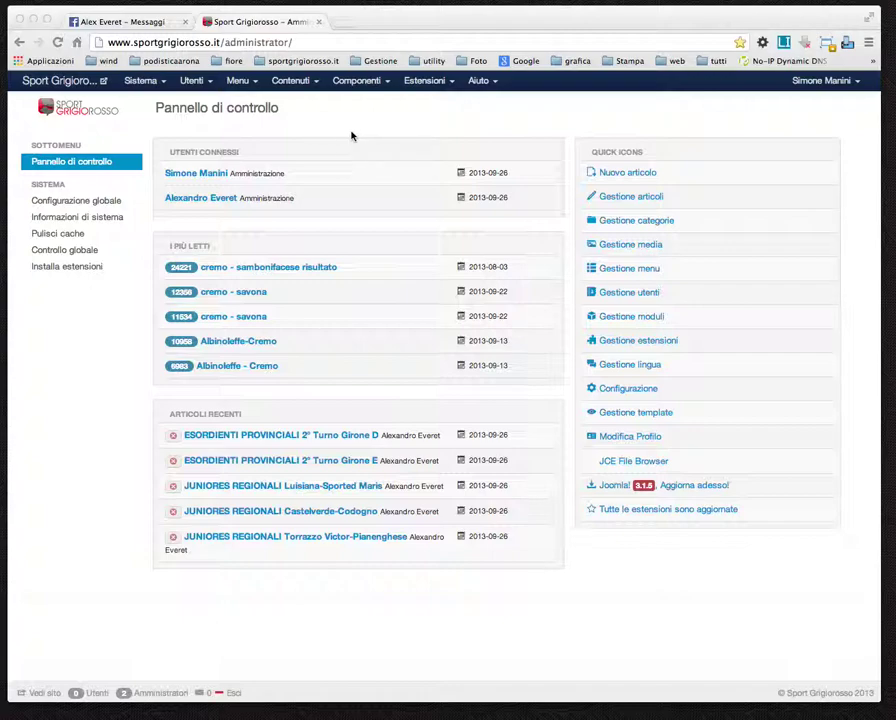
Start a new article in the site administration
click(292, 82)
mouse_move(300, 108)
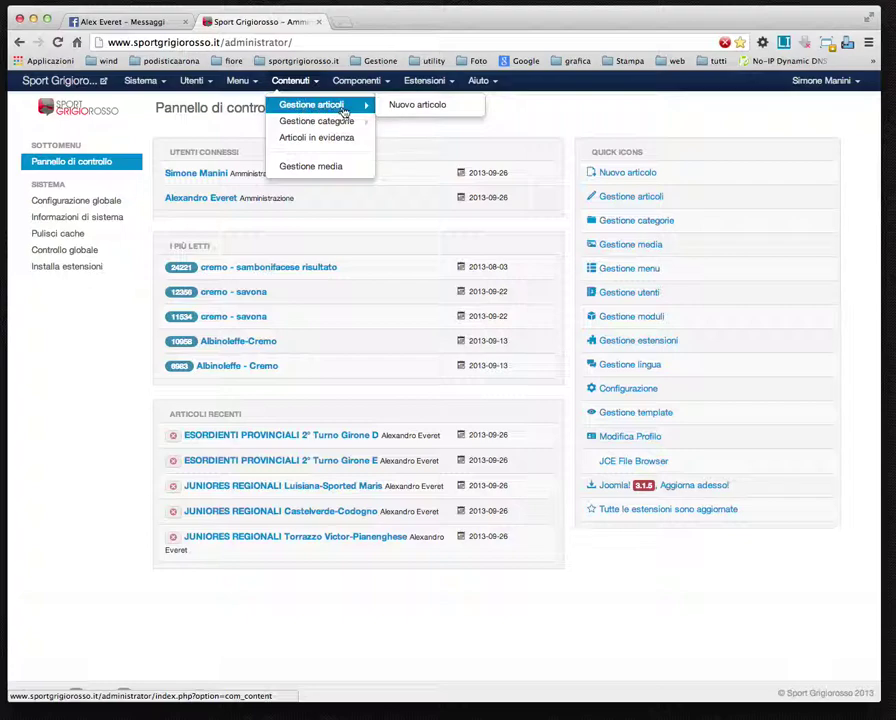
click(417, 105)
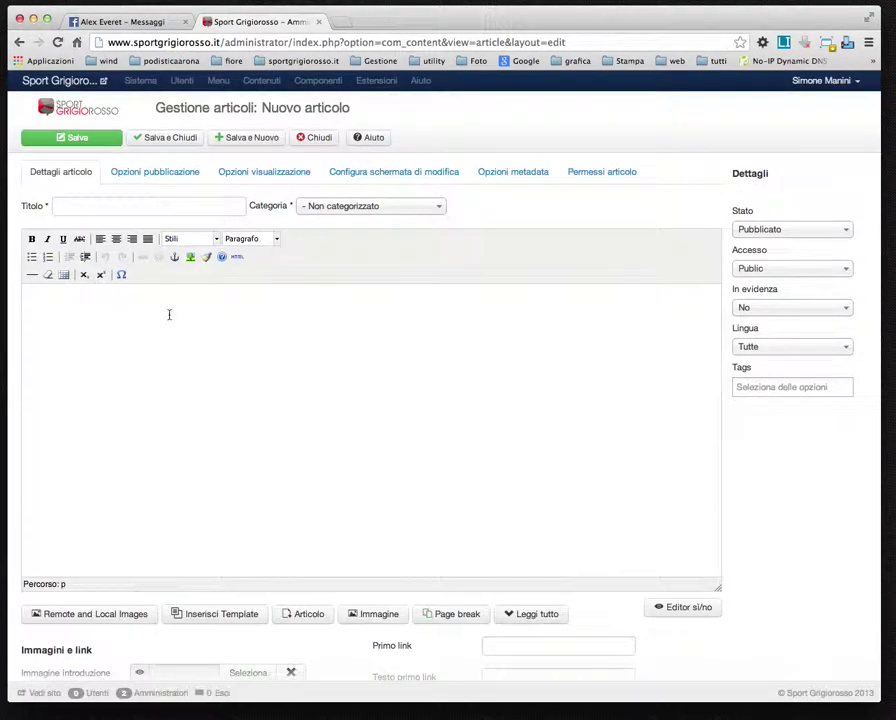
Insert the "calendario partite" template into the article body and accept the replacement of the selected text
scroll(300, 316, down, 3)
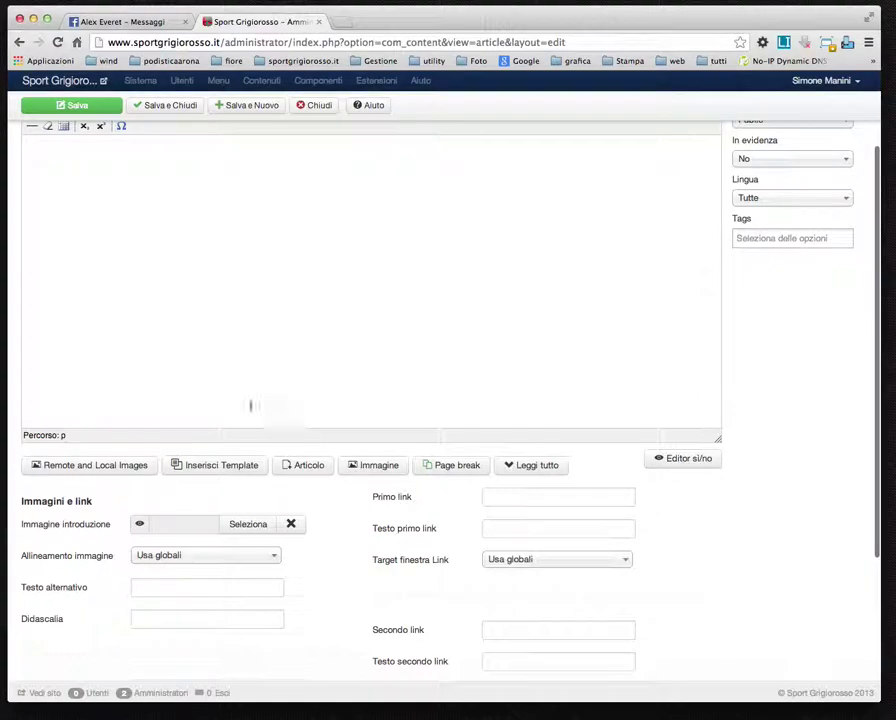
click(221, 470)
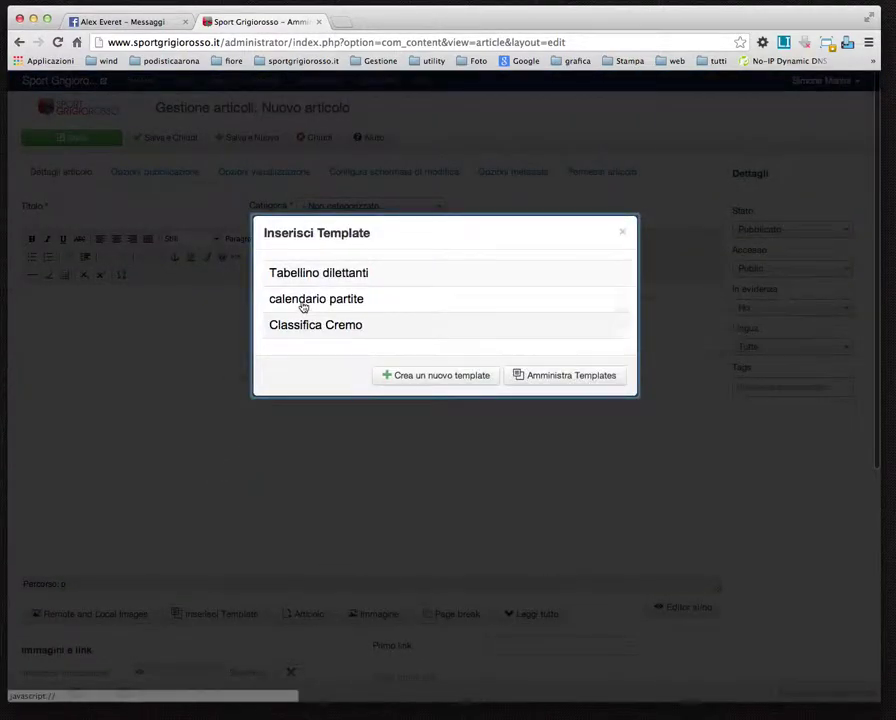
mouse_move(303, 307)
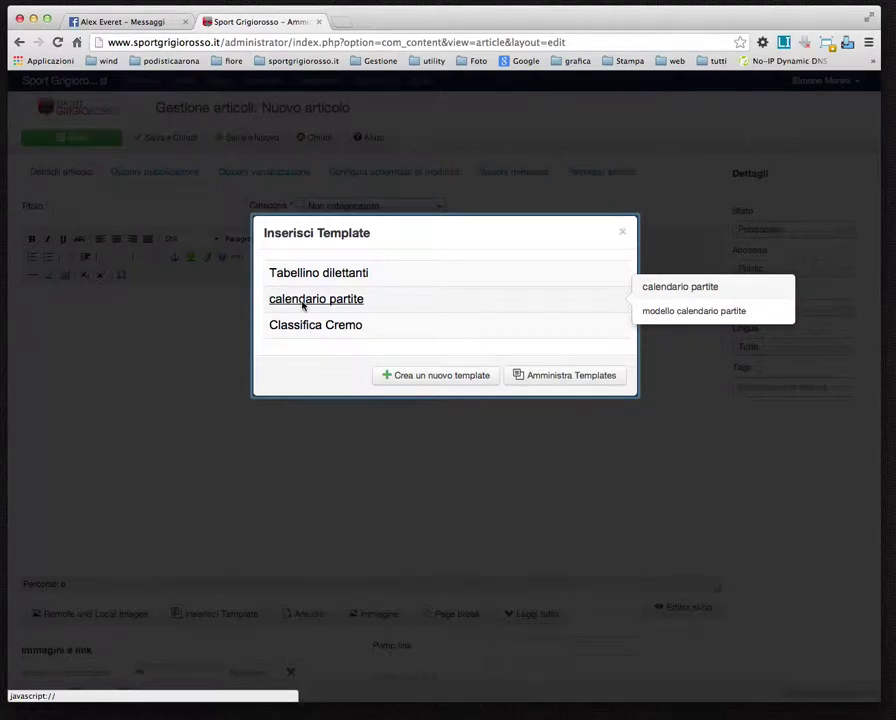
click(303, 299)
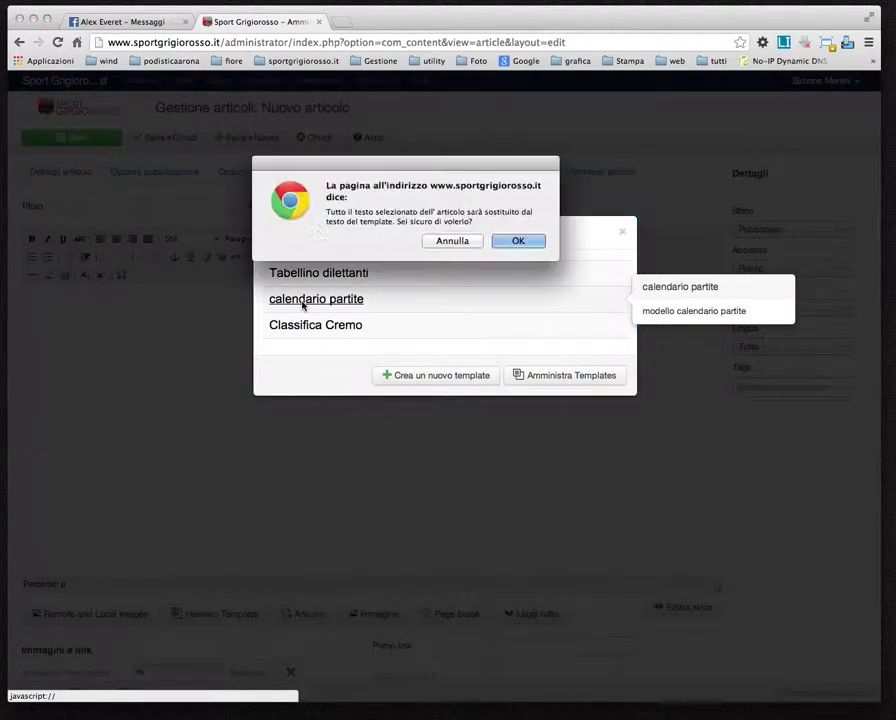
click(516, 241)
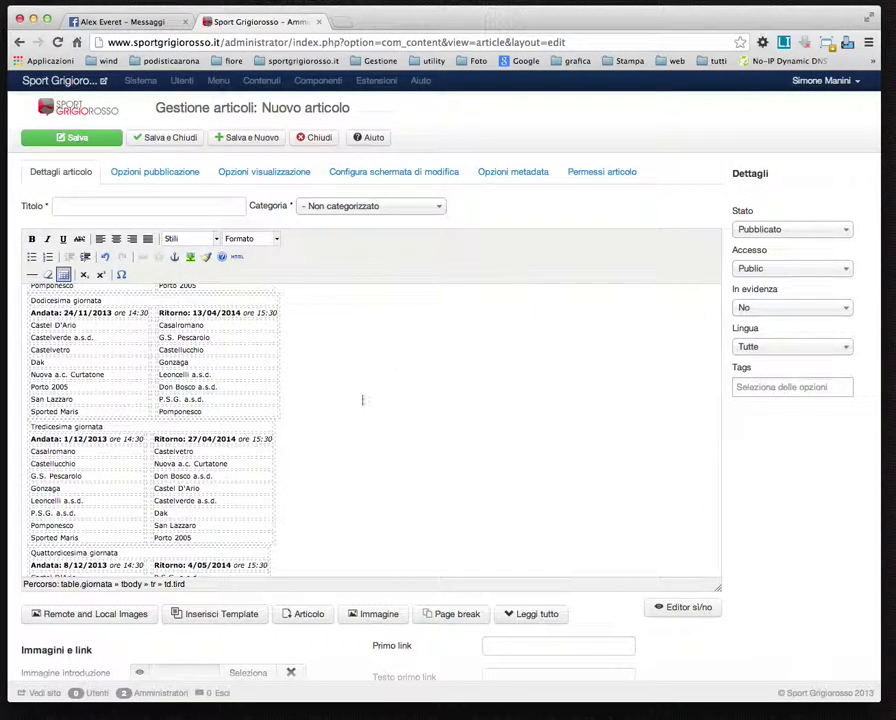
Delete the last three match rows, Pomponesco to Sported Maris, from the Quindicesima giornata table
scroll(362, 400, down, 10)
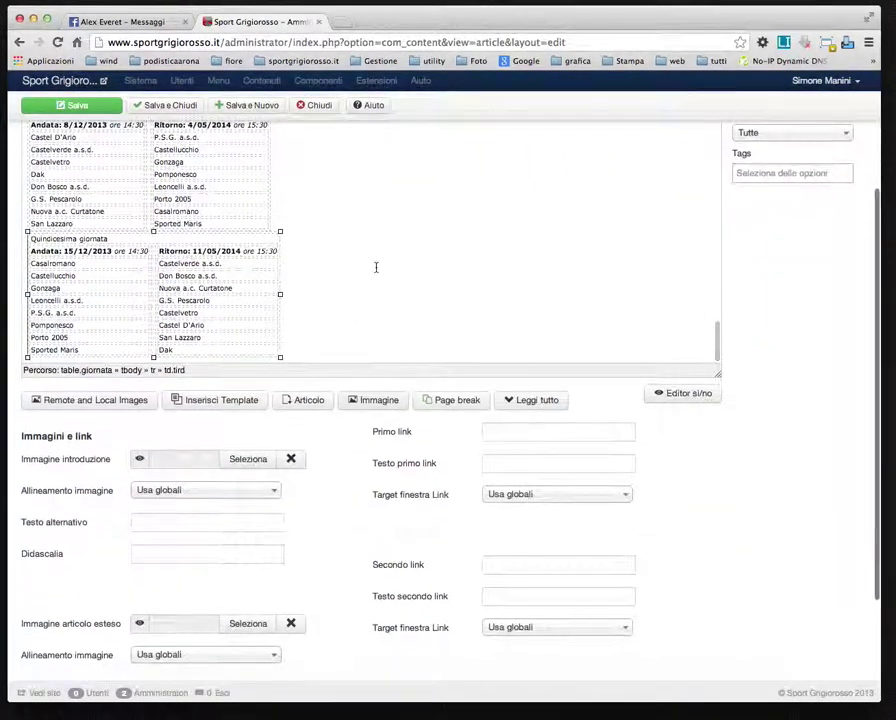
scroll(754, 291, up, 2)
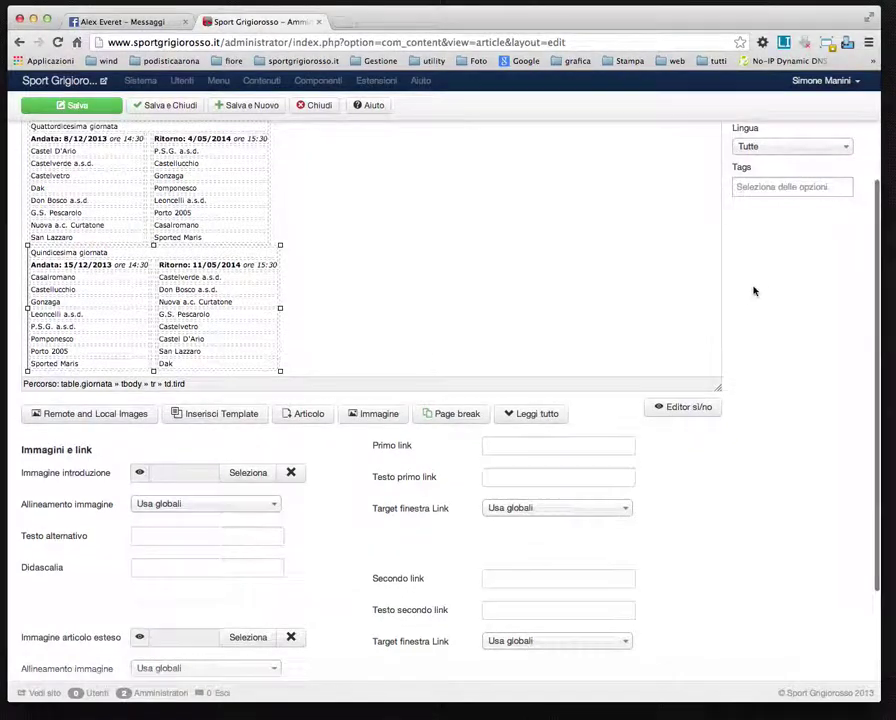
click(136, 337)
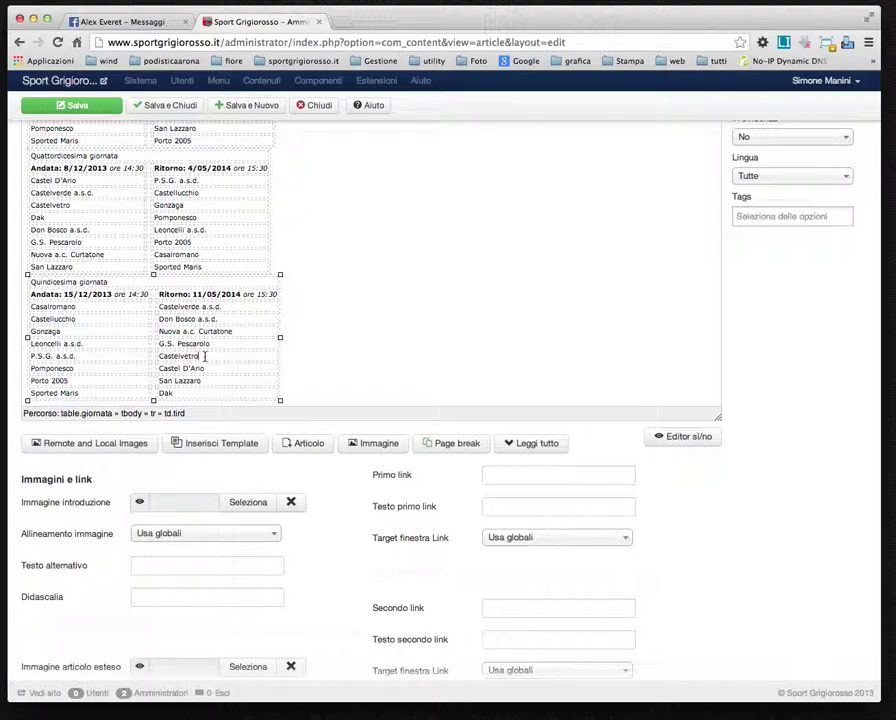
drag(204, 356, 300, 399)
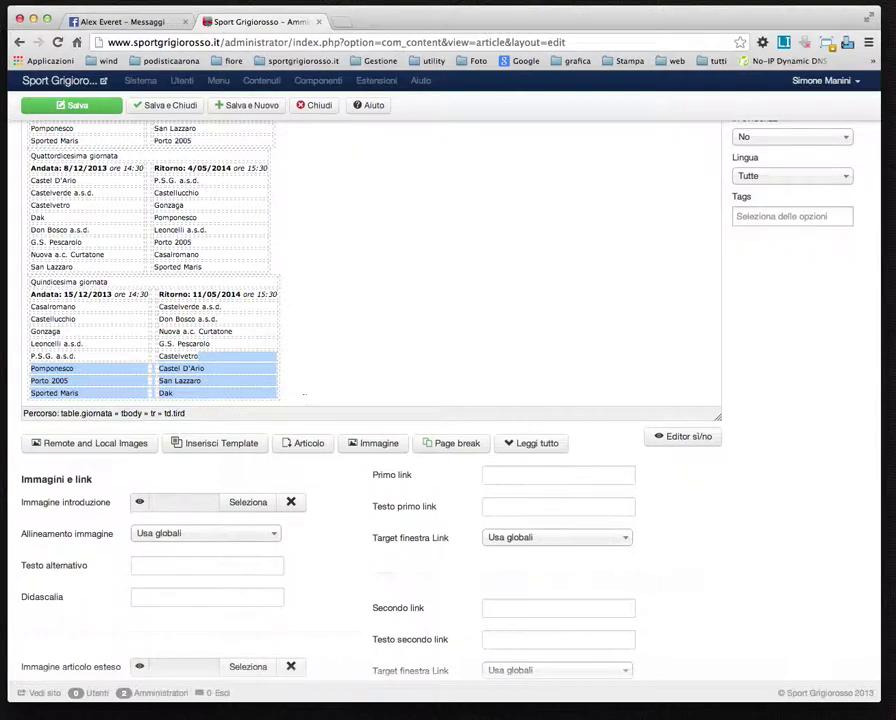
key(BackSpace)
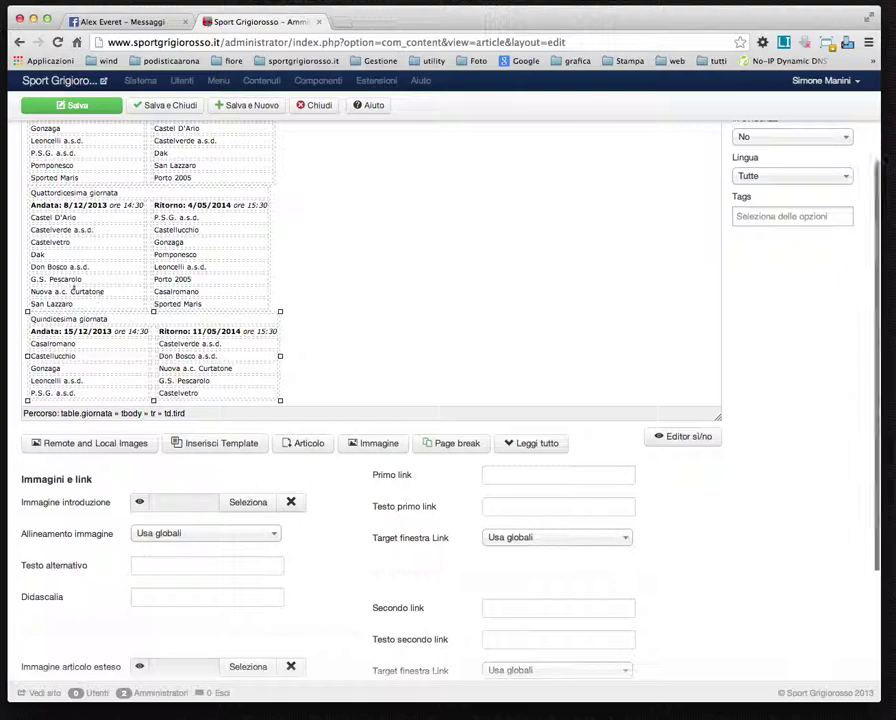
Delete the last two match rows from both the Quattordicesima and the Tredicesima giornata tables
drag(205, 280, 292, 304)
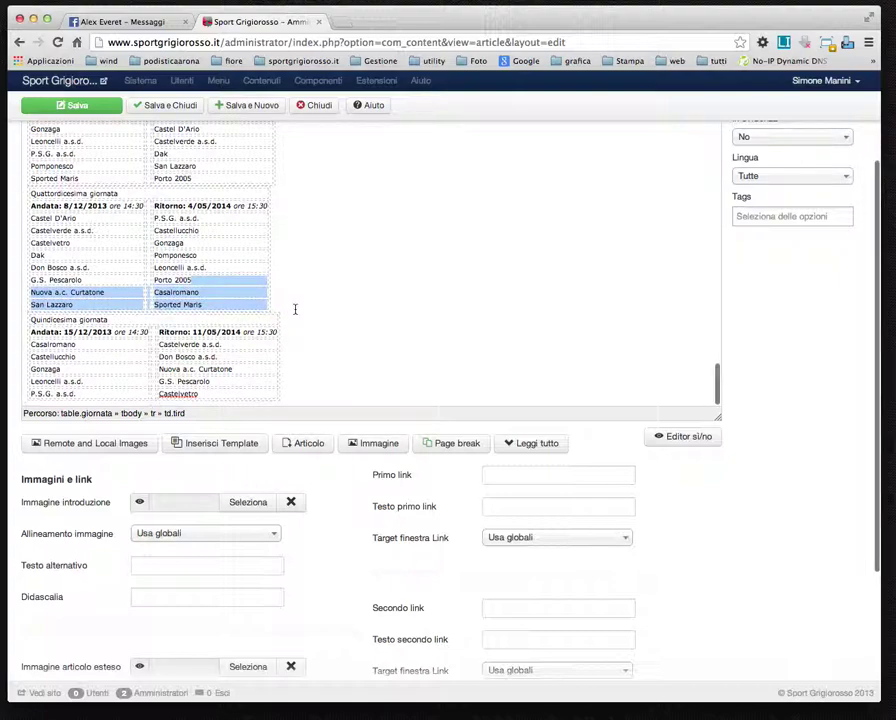
key(BackSpace)
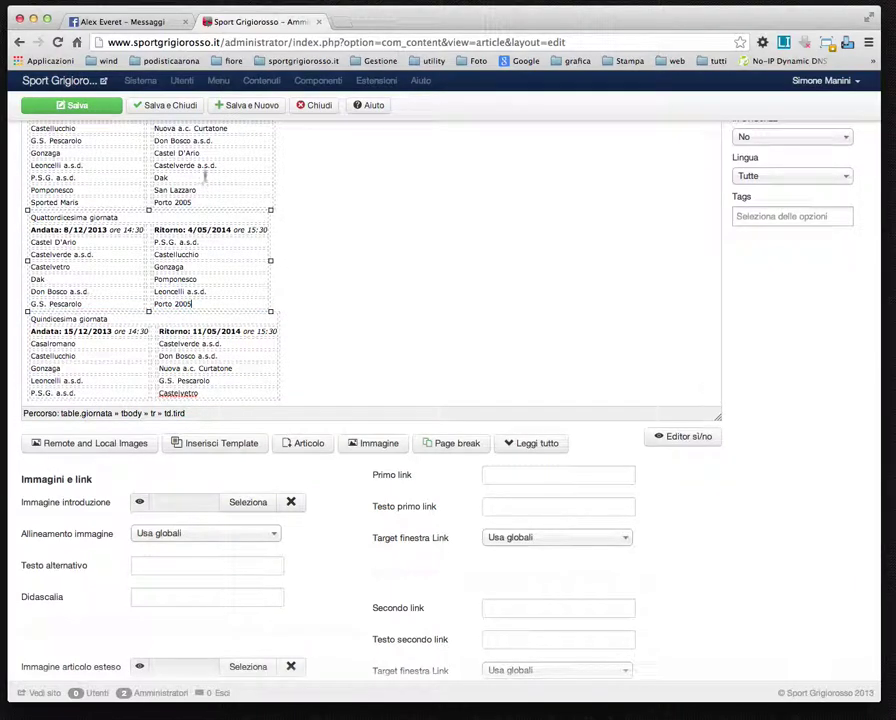
drag(196, 177, 291, 206)
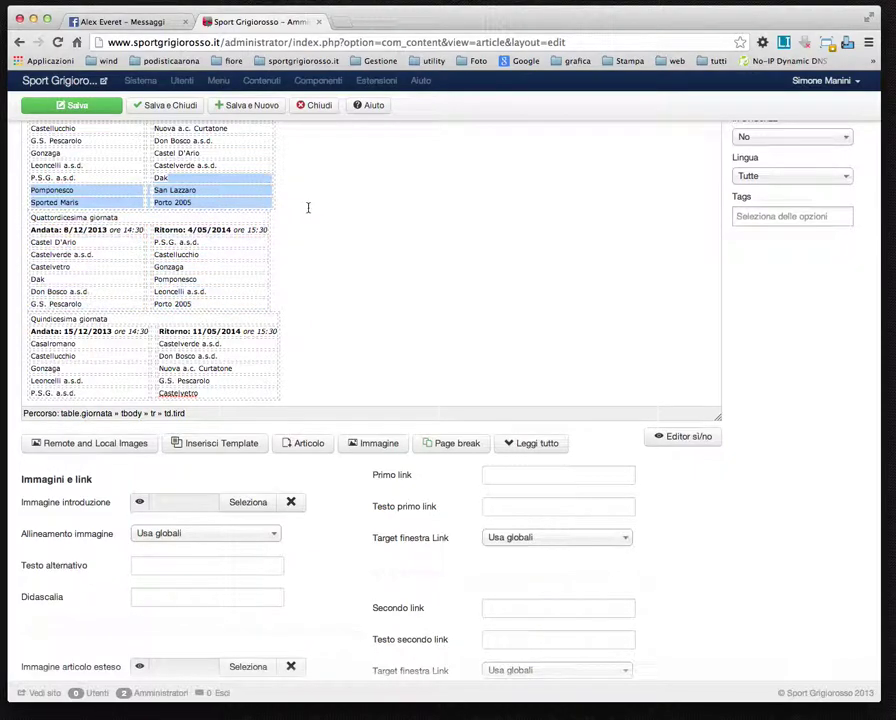
key(BackSpace)
Delete the last three match rows, Porto 2005 to Sported Maris, from the Dodicesima giornata table
scroll(316, 206, up, 3)
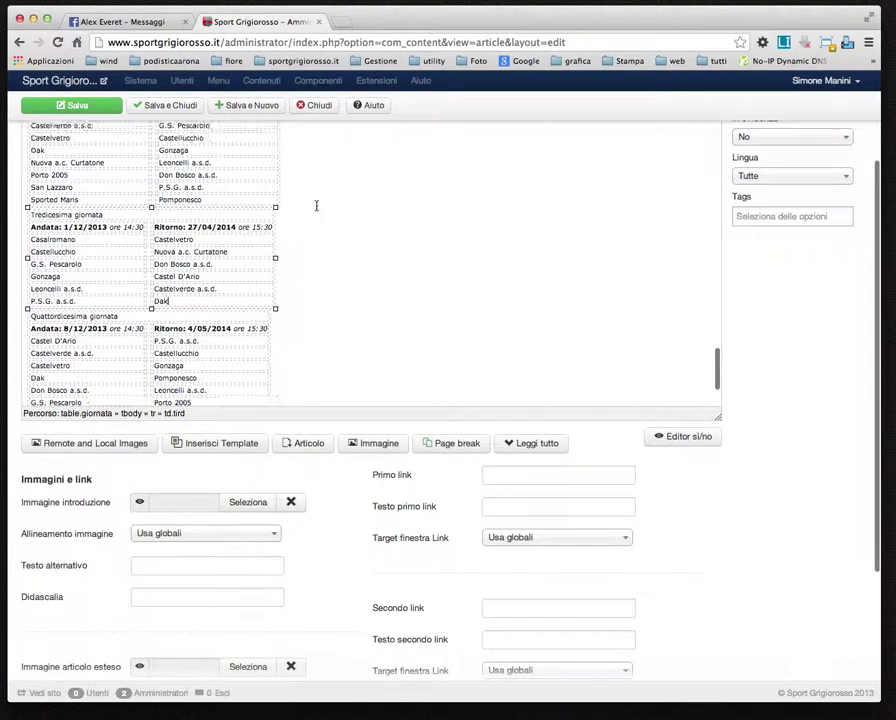
scroll(316, 206, up, 1)
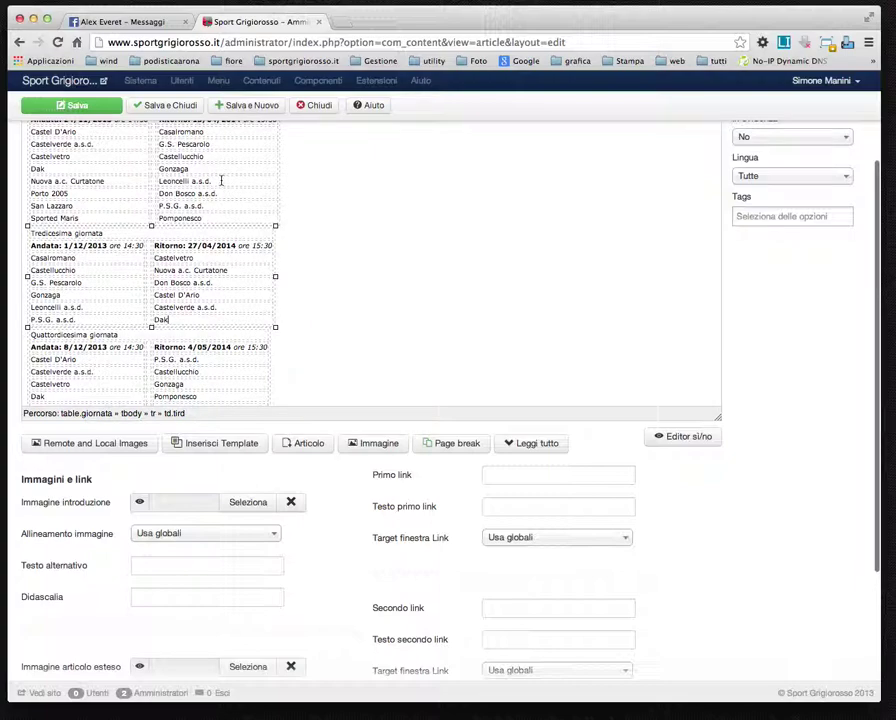
drag(219, 180, 292, 220)
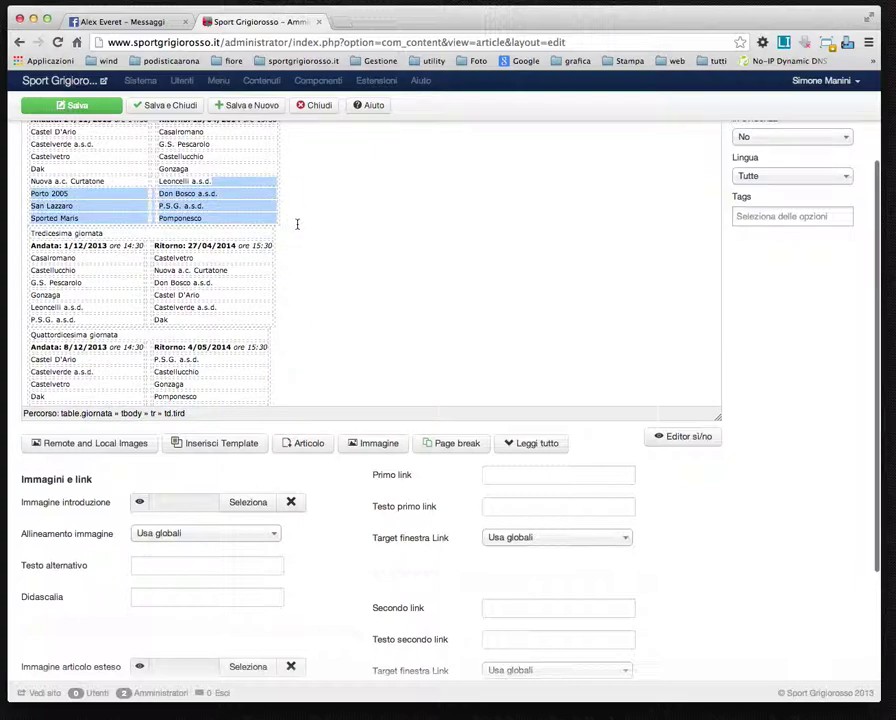
key(BackSpace)
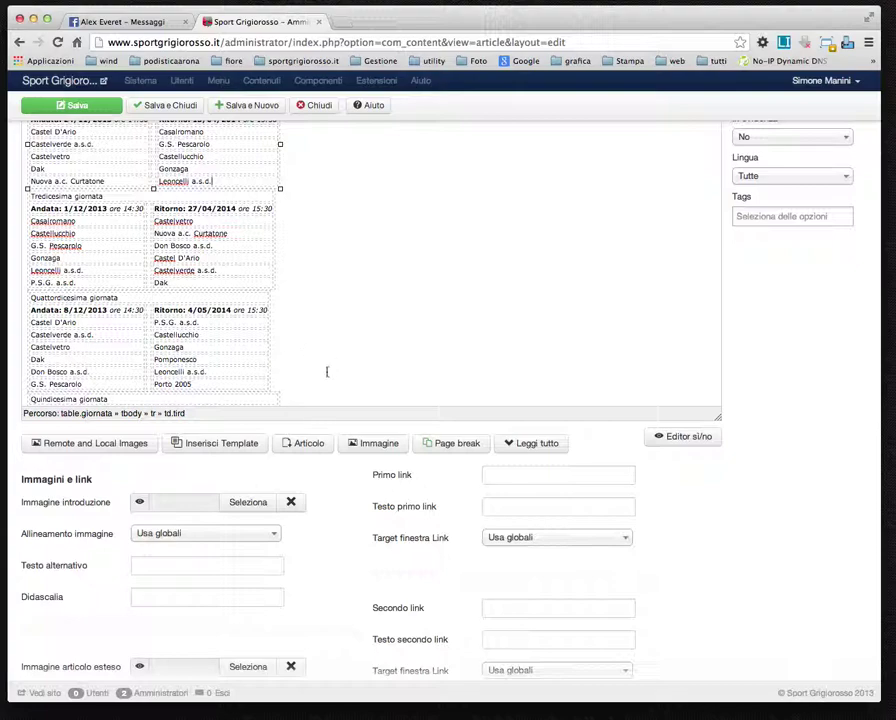
Delete the entire Quindicesima, Quattordicesima and Tredicesima giornata tables from the article body
scroll(324, 358, down, 5)
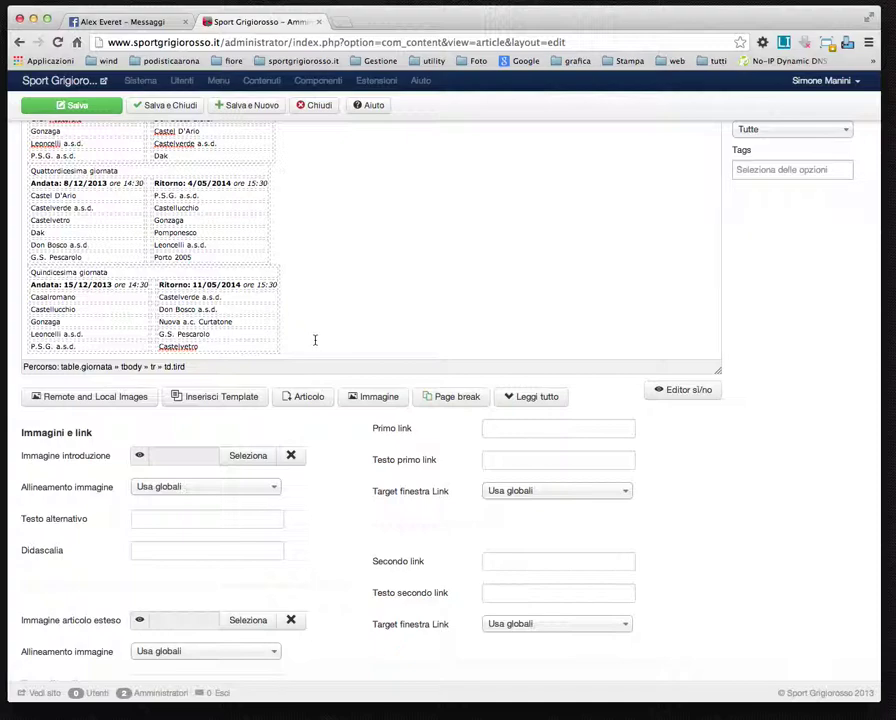
drag(307, 343, 18, 268)
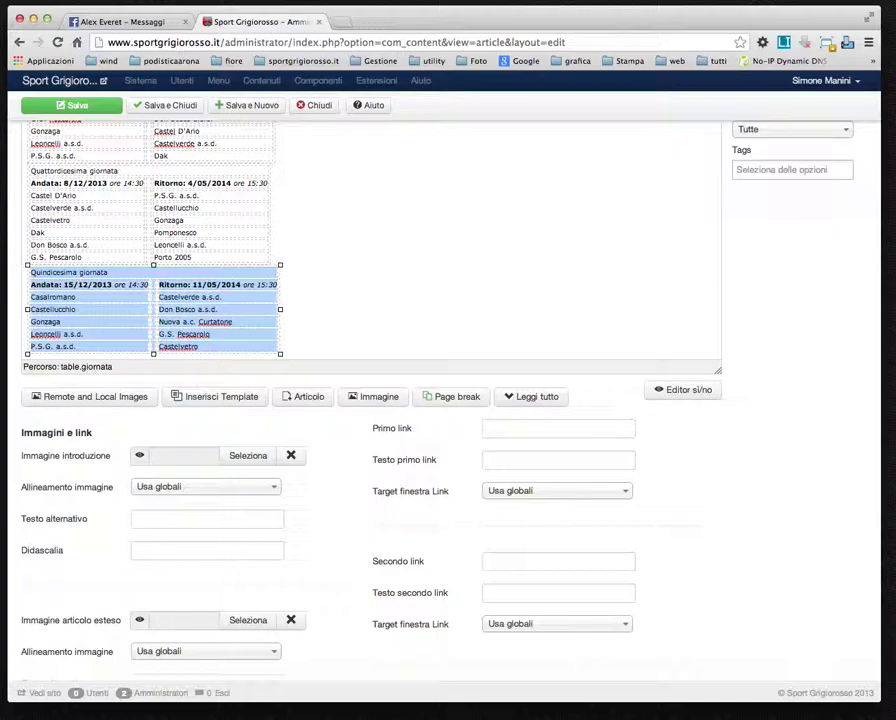
key(Delete)
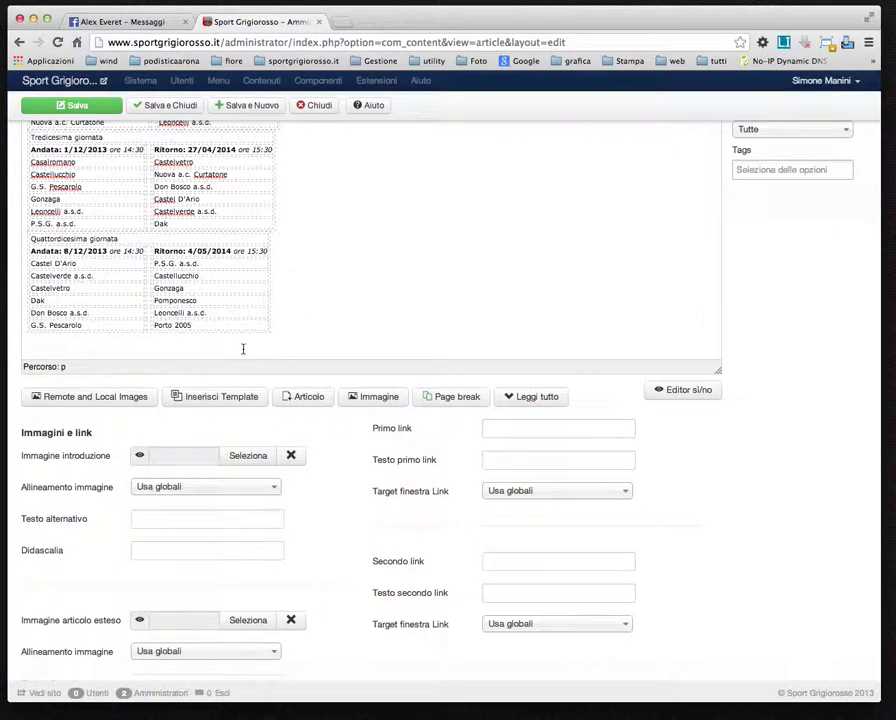
drag(220, 342, 13, 236)
key(Delete)
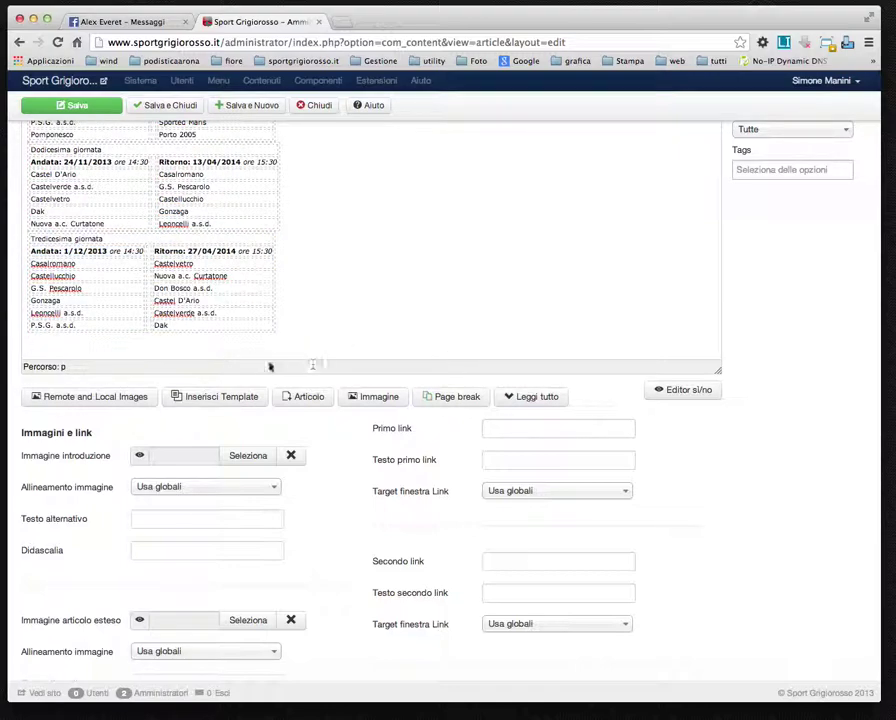
drag(162, 336, 22, 239)
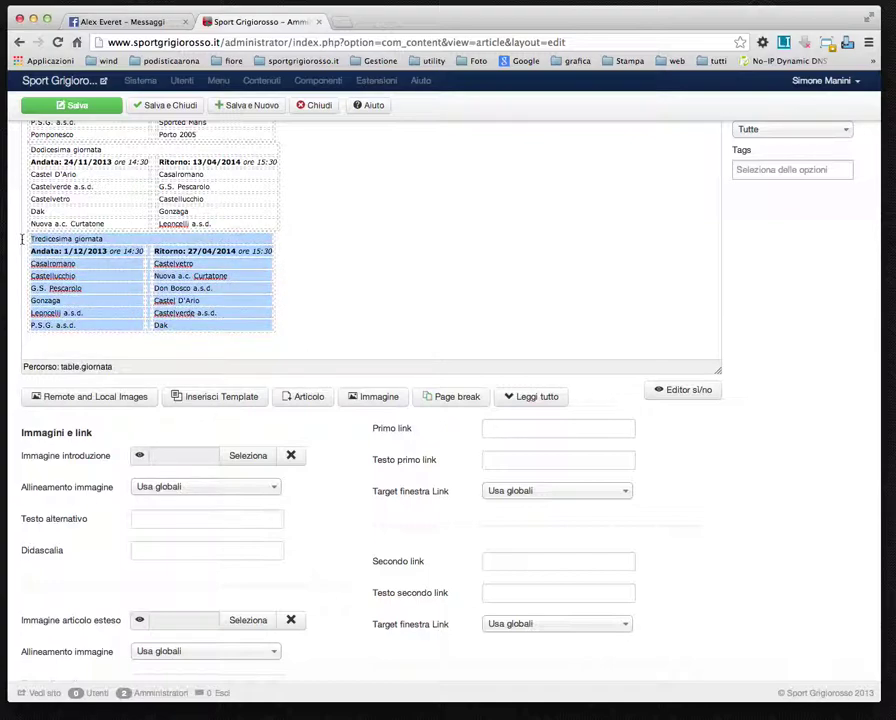
key(BackSpace)
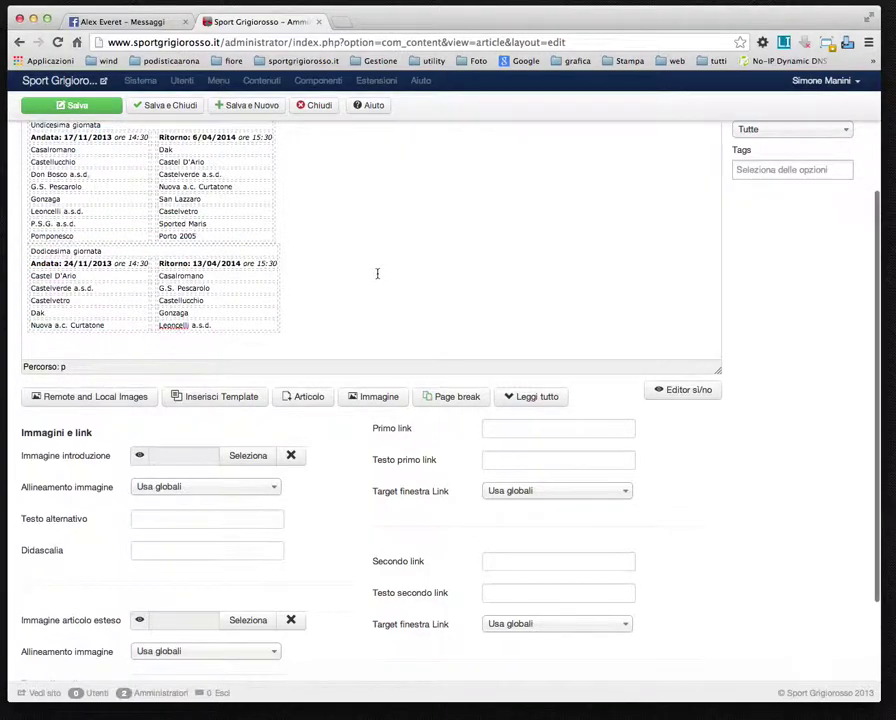
Title the article "pippo" and assign it to the Pulcini category
scroll(376, 274, up, 5)
scroll(377, 273, down, 10)
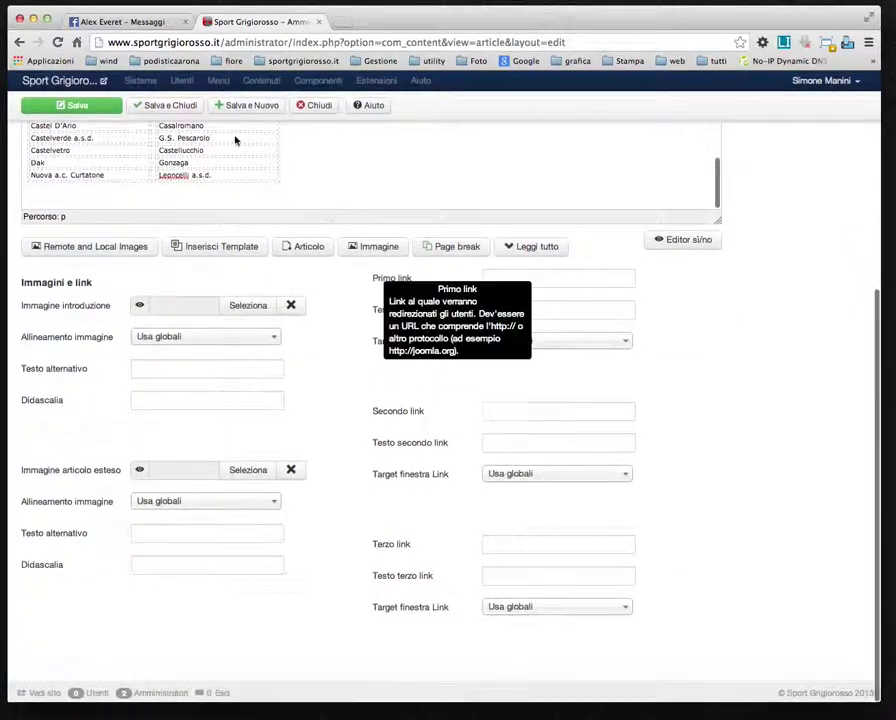
scroll(762, 346, up, 5)
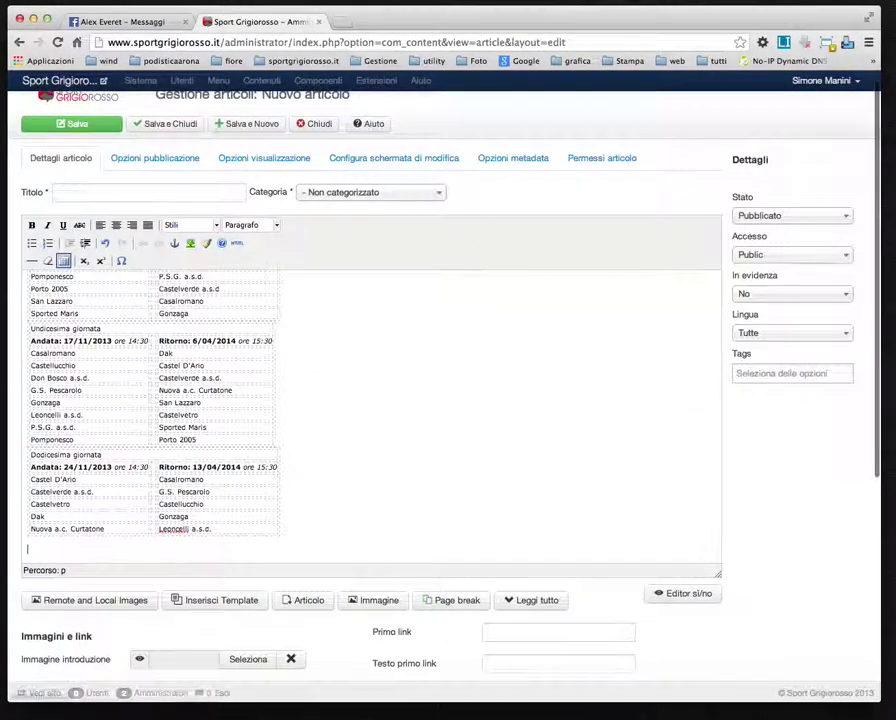
click(80, 190)
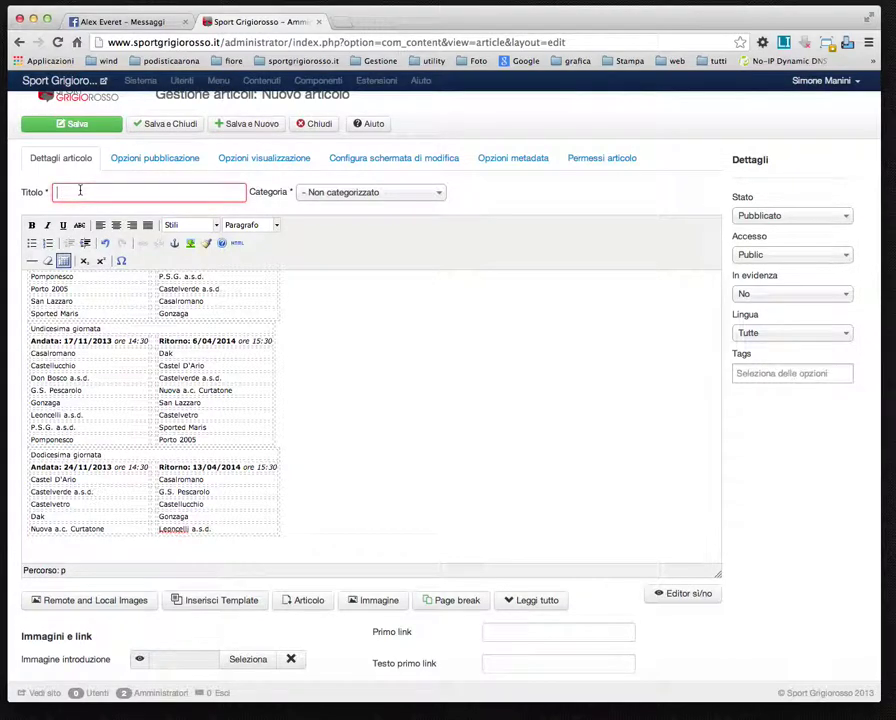
text(pippo)
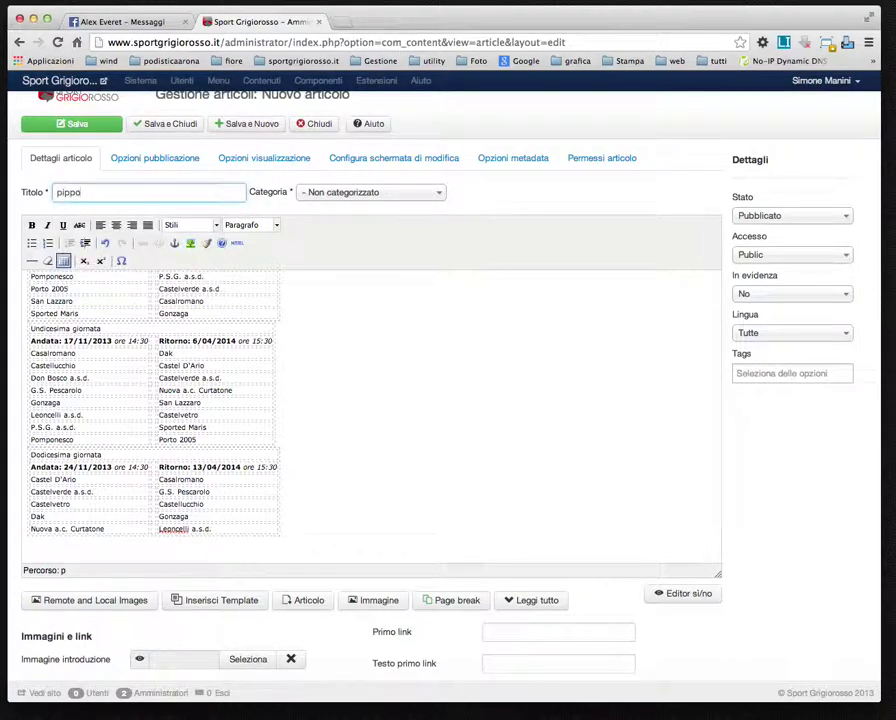
click(328, 192)
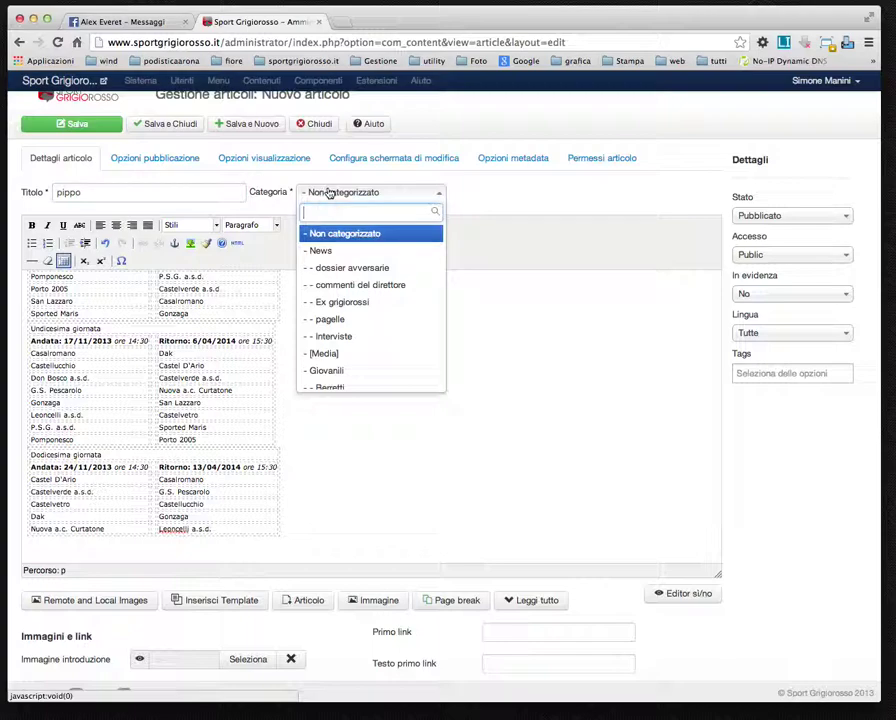
scroll(402, 296, down, 3)
scroll(380, 295, down, 1)
click(340, 312)
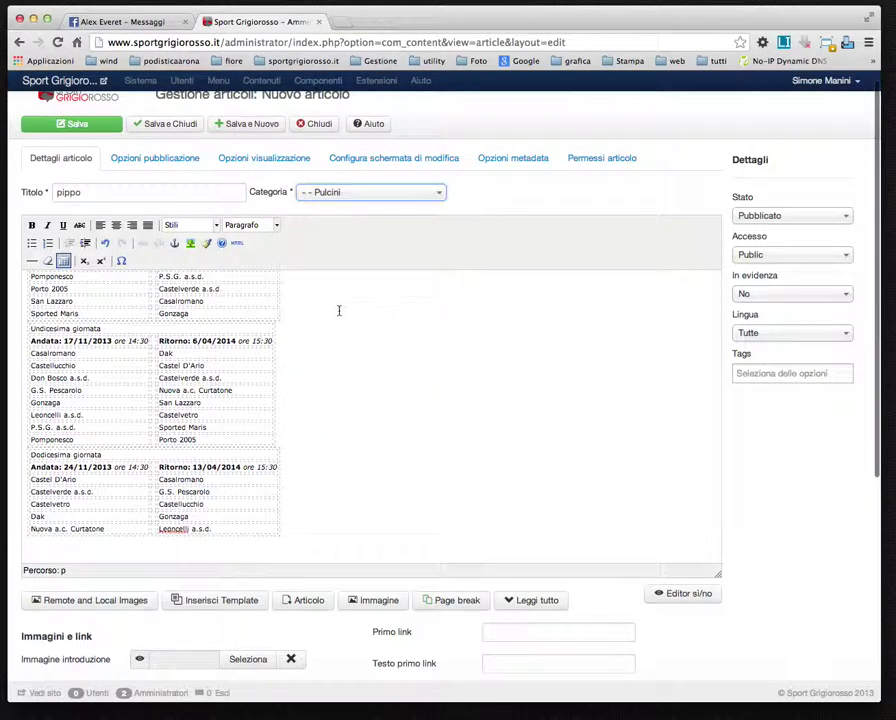